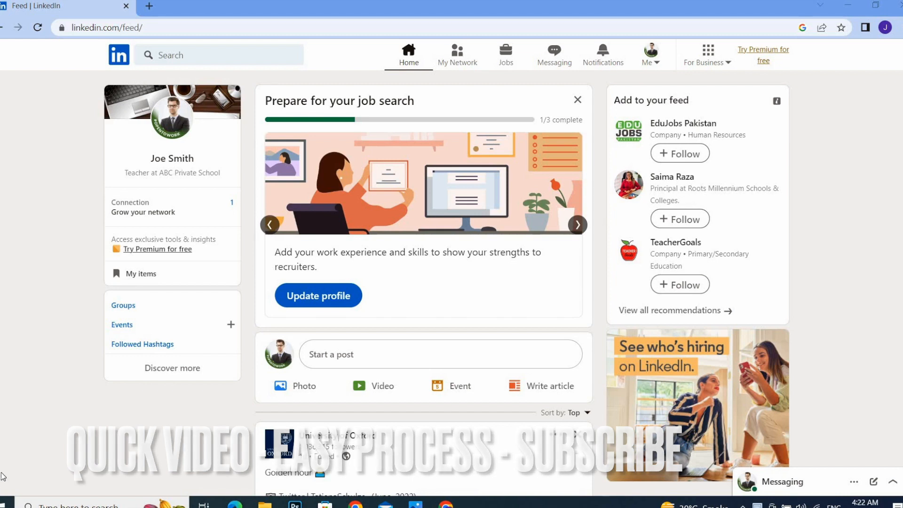
# - Open your own profile and start building a resume created from the profile
pyautogui.click(172, 159)
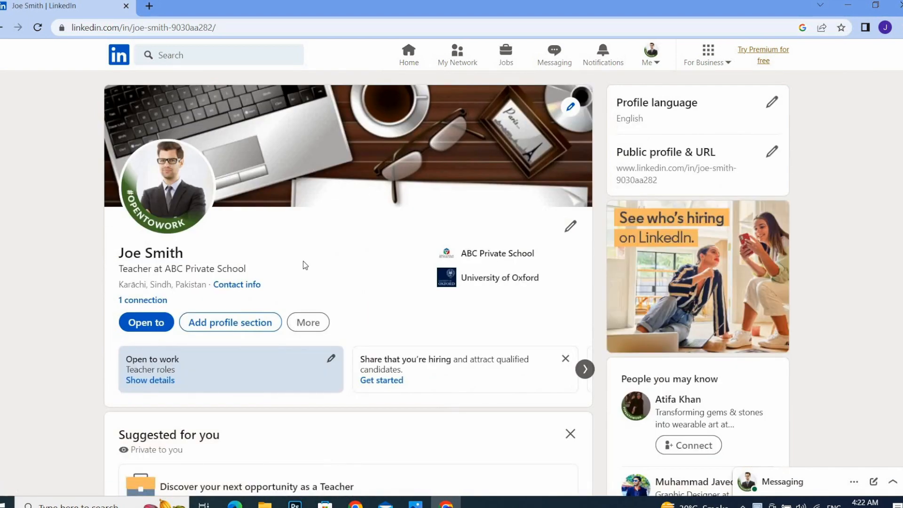
pyautogui.click(320, 328)
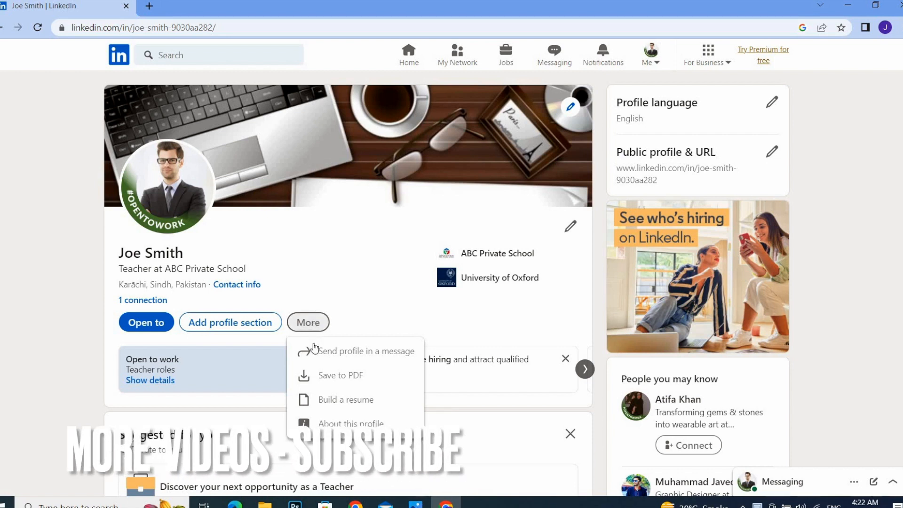
pyautogui.click(359, 404)
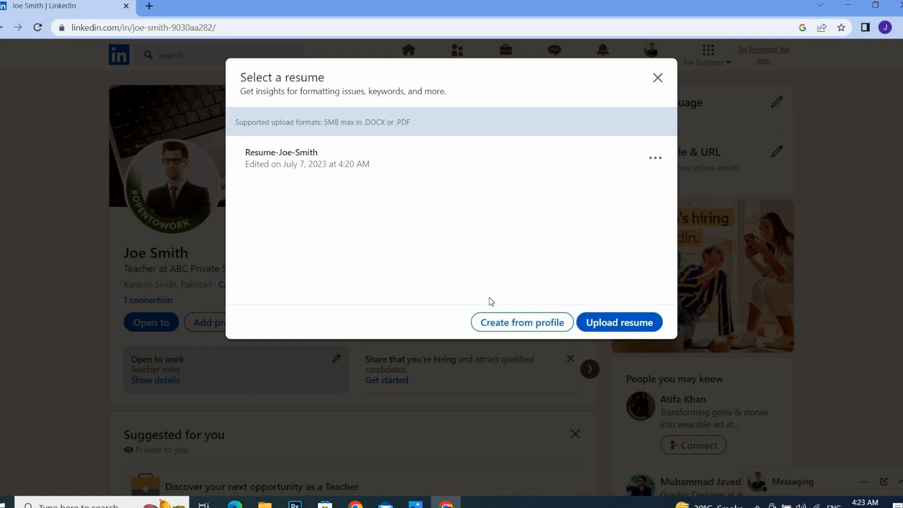
pyautogui.click(505, 332)
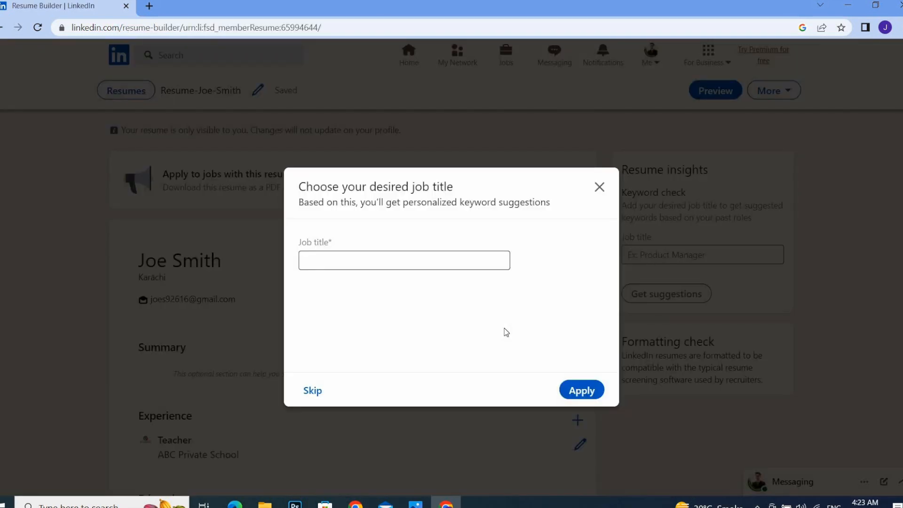
# - Choose Teacher as the desired job title for the resume's keyword suggestions and apply it
pyautogui.click(388, 257)
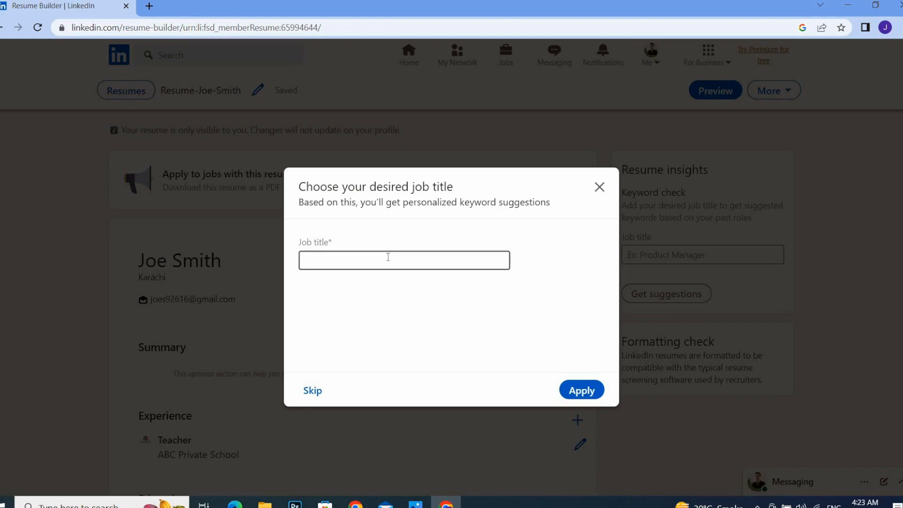
pyautogui.click(389, 257)
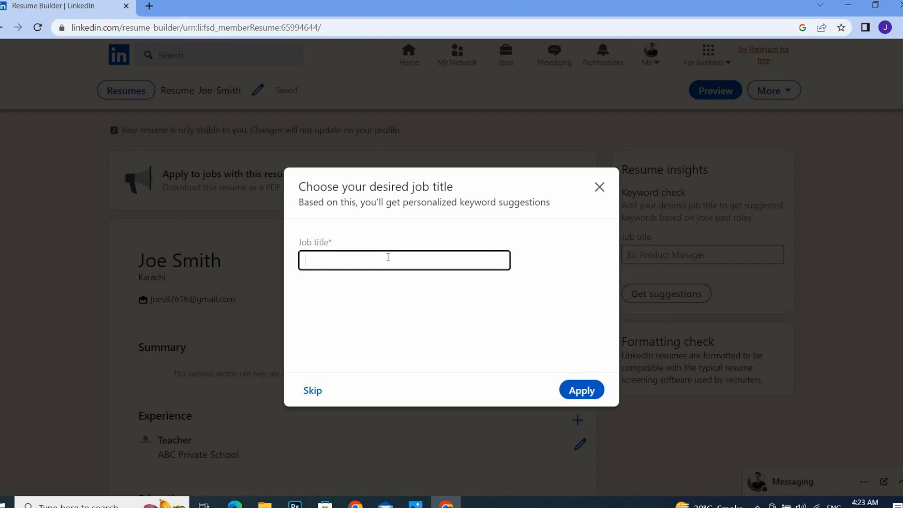
pyautogui.write('Teacg')
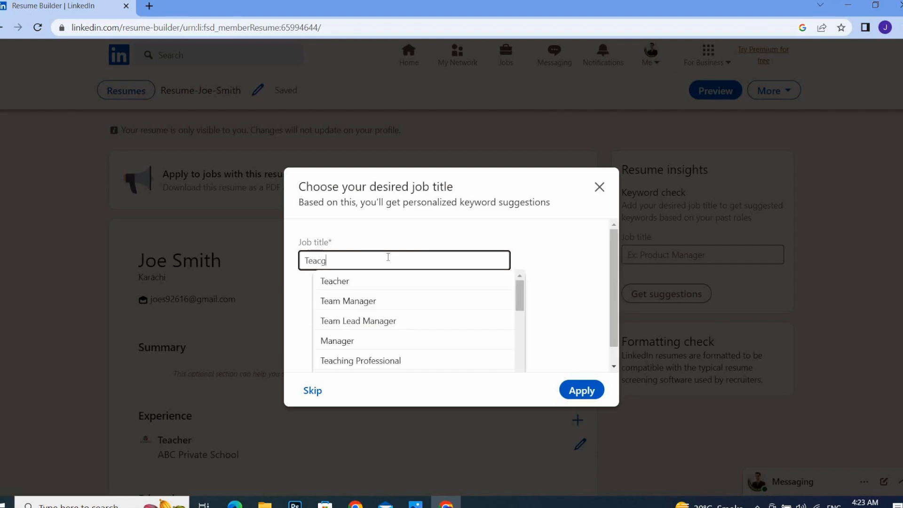
pyautogui.press('BackSpace')
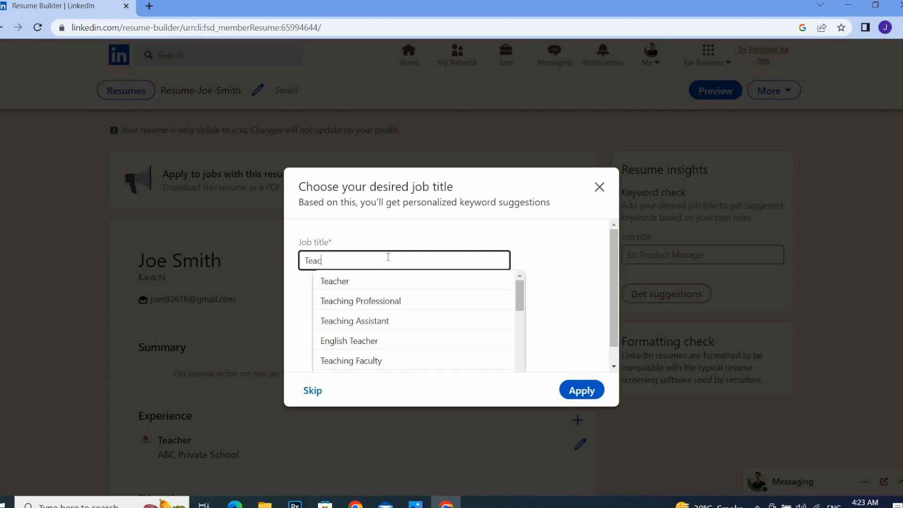
pyautogui.click(343, 281)
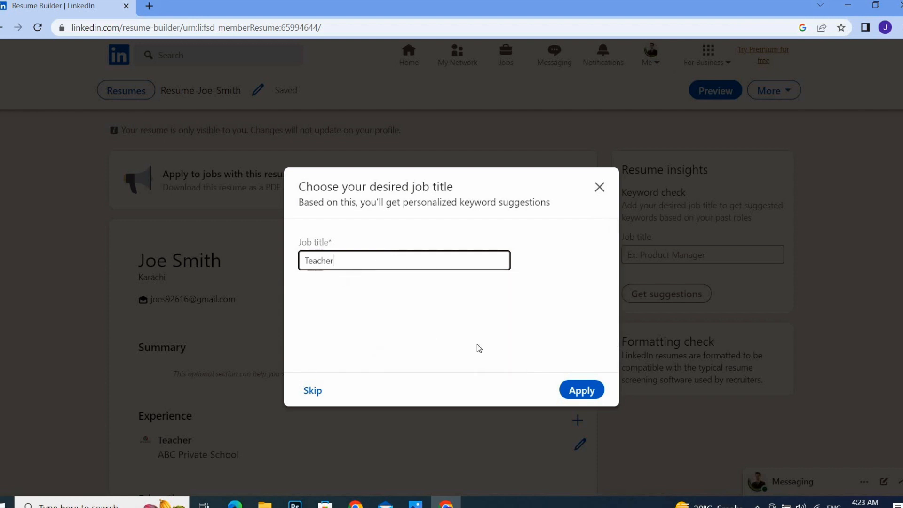
pyautogui.click(582, 391)
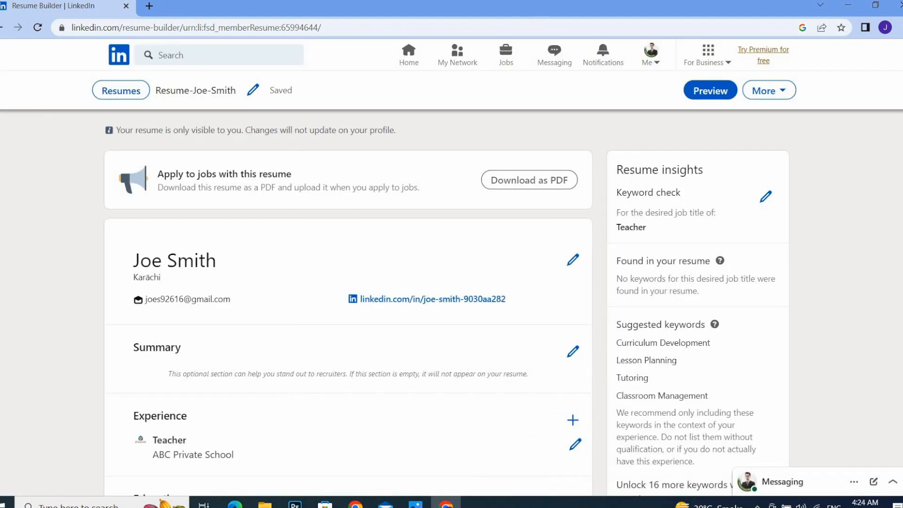
# - Fill the resume's Summary section with the "Lorem ipsum dolor sit amet" placeholder paragraph and save it
pyautogui.scroll(-3, 452, 282)
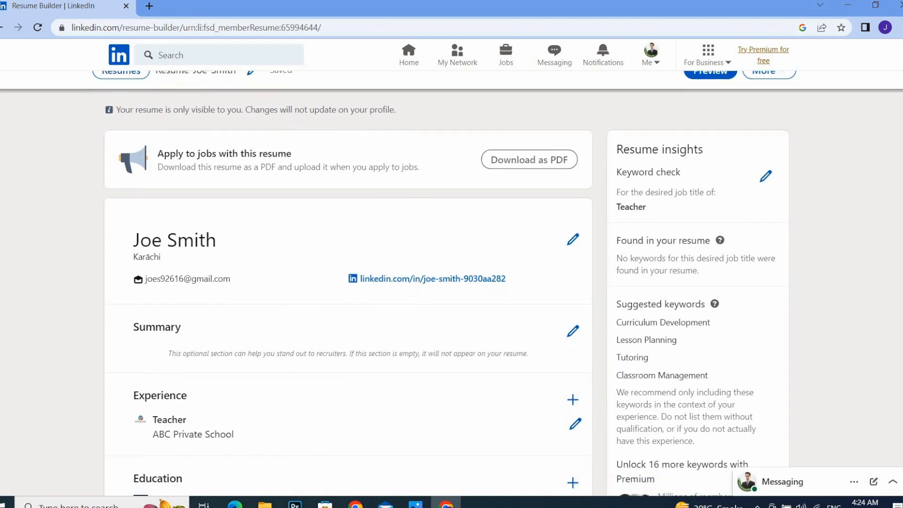
pyautogui.scroll(2, 348, 282)
pyautogui.scroll(-1, 348, 283)
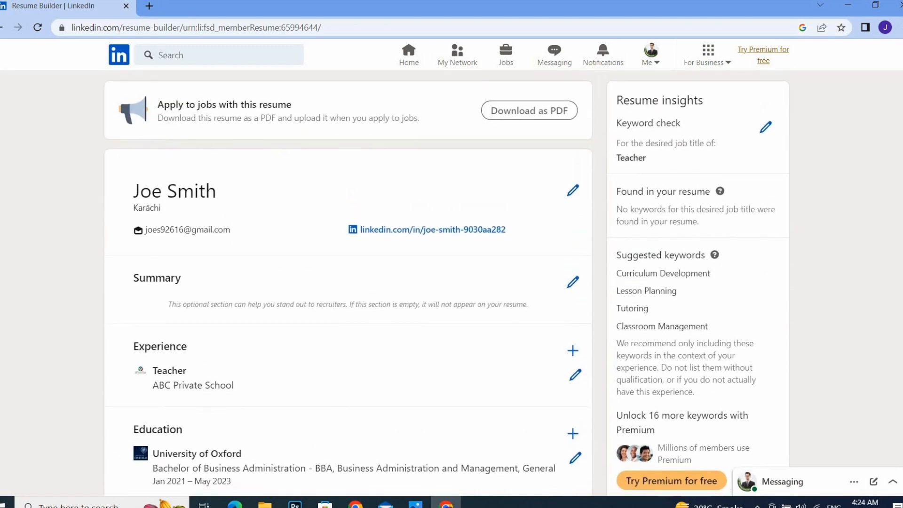
pyautogui.scroll(-2, 171, 201)
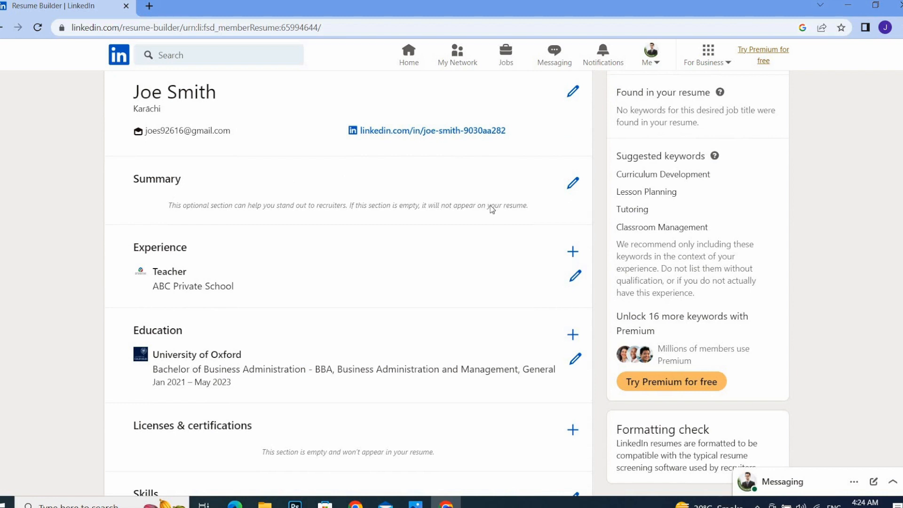
pyautogui.click(573, 184)
pyautogui.click(152, 151)
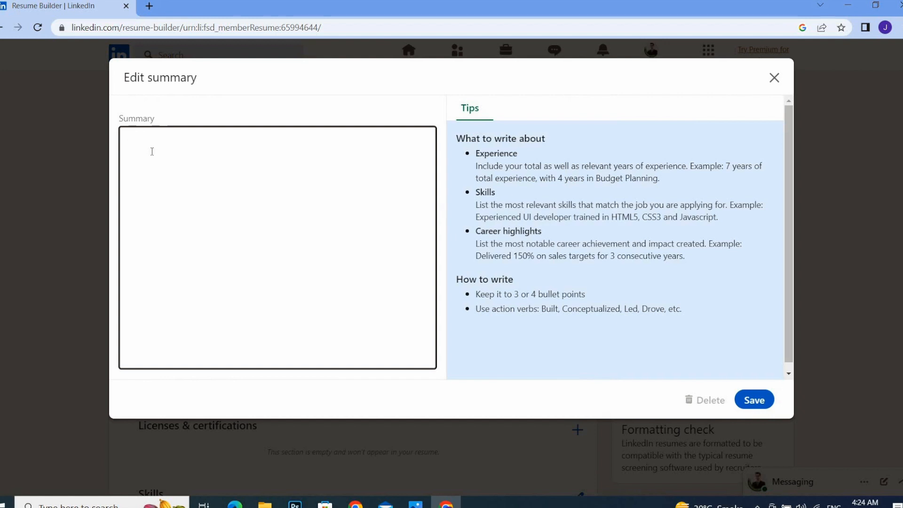
pyautogui.write('Lorem ipsum dolor sit amet, consectetur adipiscing elit, sed do eiusmod tempor incididunt ut labore et dolore magna aliqua. Ut enim ad minim veniam, quis nostrud exercitation ullamco laboris nisi ut aliquip ex ea commodo consequat. Duis aute irure dolor in reprehenderit in voluptate velit esse cillum dolore eu fugiat nulla pariatur. Excepteur sint occaecat cupidatat non proident, sunt in culpa qui officia deserunt mollit anim id est laborum.')
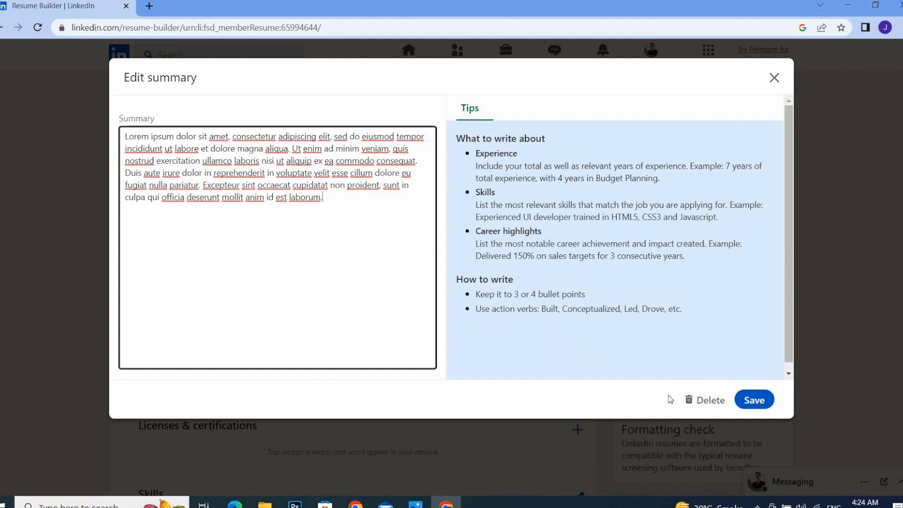
pyautogui.click(755, 401)
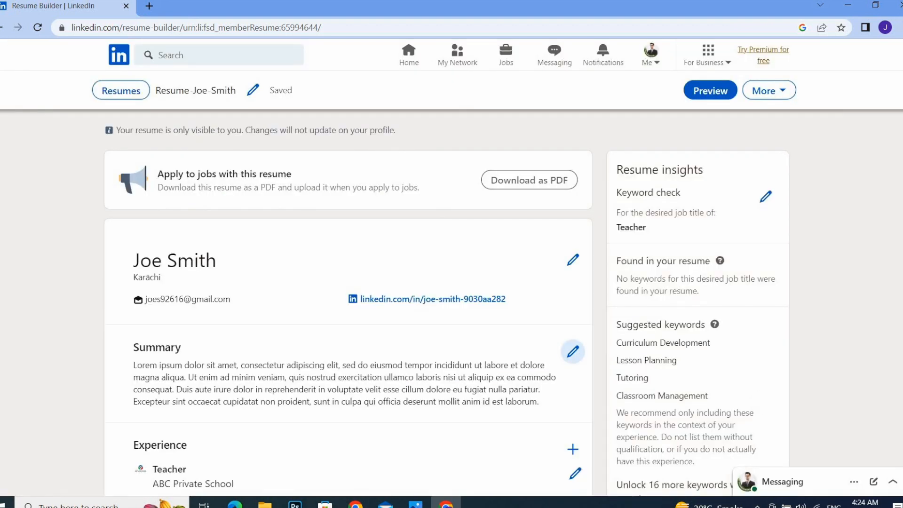
# - Edit the Teacher experience at ABC Private School, setting its start date to May 2023
pyautogui.scroll(-5, 545, 174)
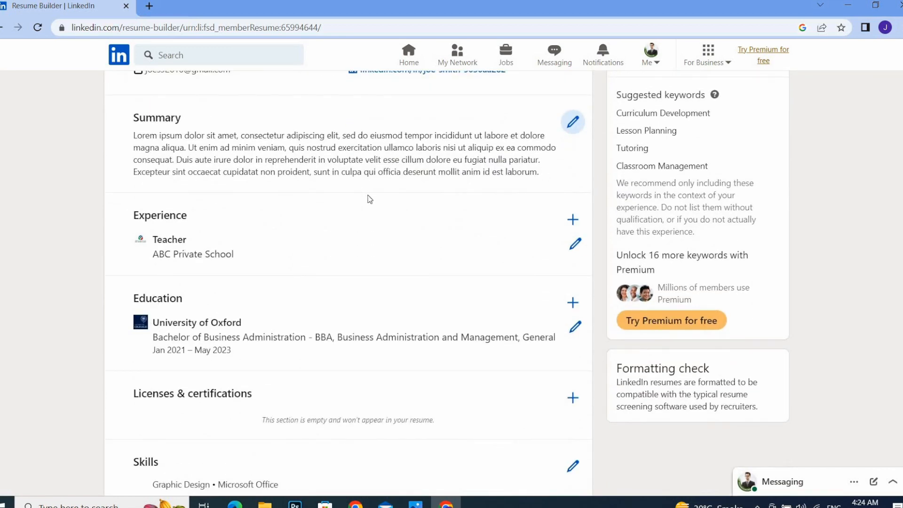
pyautogui.click(575, 243)
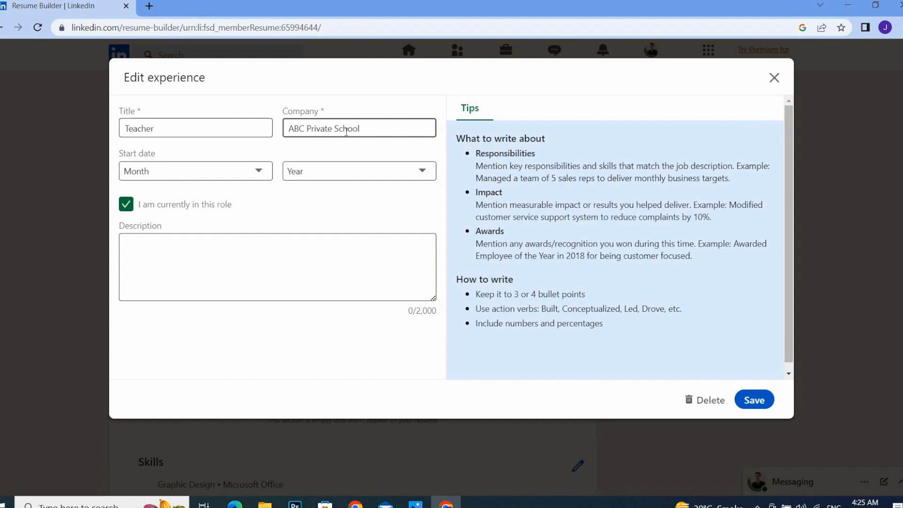
pyautogui.click(248, 174)
pyautogui.click(171, 249)
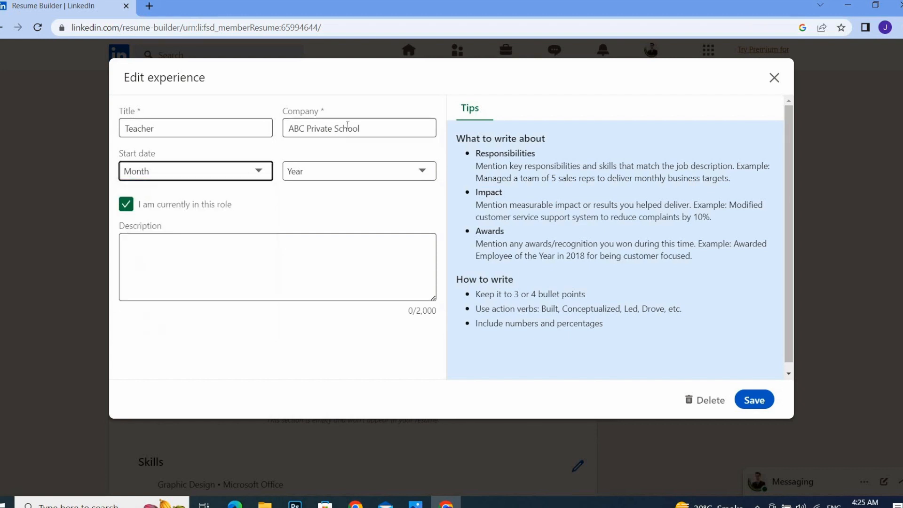
pyautogui.click(351, 171)
pyautogui.click(343, 197)
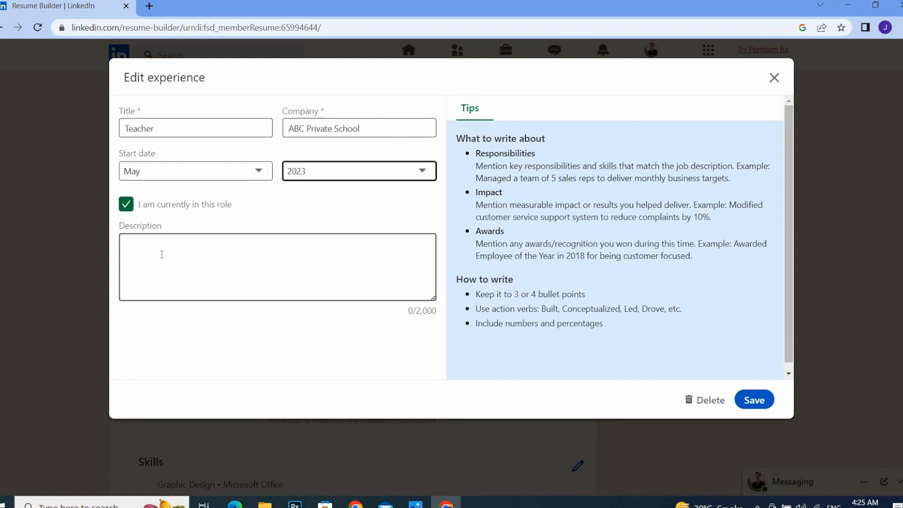
# - Add the "Lorem ipsum dolor sit amet" placeholder paragraph as the experience's description and save the entry
pyautogui.click(159, 249)
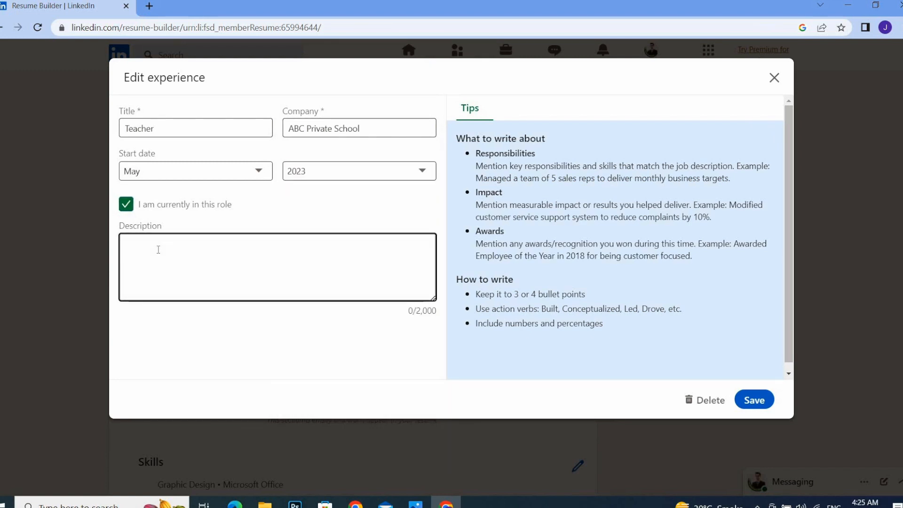
pyautogui.write('Lorem ipsum dolor sit amet, consectetur adipiscing elit, sed do eiusmod tempor incididunt ut labore et dolore magna aliqua. Ut enim ad minim veniam, quis nostrud exercitation ullamco laboris nisi ut aliquip ex ea commodo consequat. Duis aute irure dolor in reprehenderit in voluptate velit esse cillum dolore eu fugiat nulla pariatur. Excepteur sint occaecat cupidatat non proident, sunt in culpa qui officia deserunt mollit anim id est laborum.')
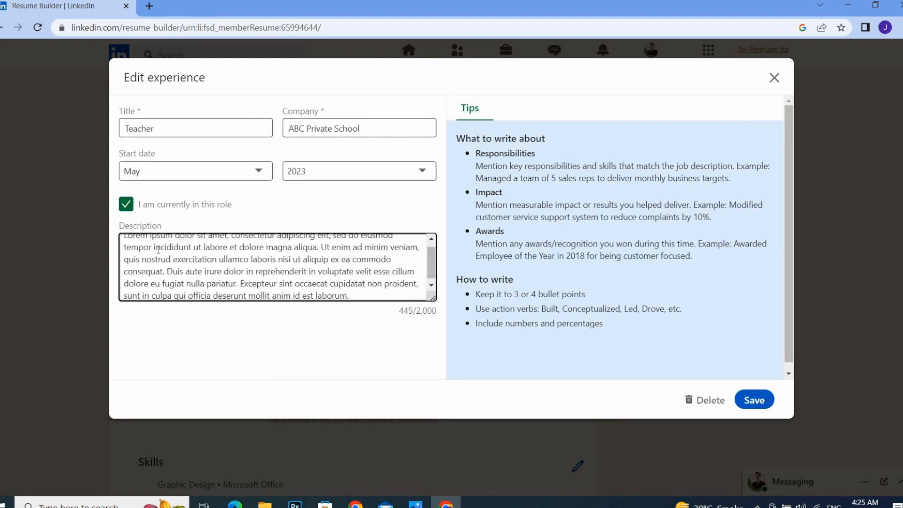
pyautogui.click(751, 403)
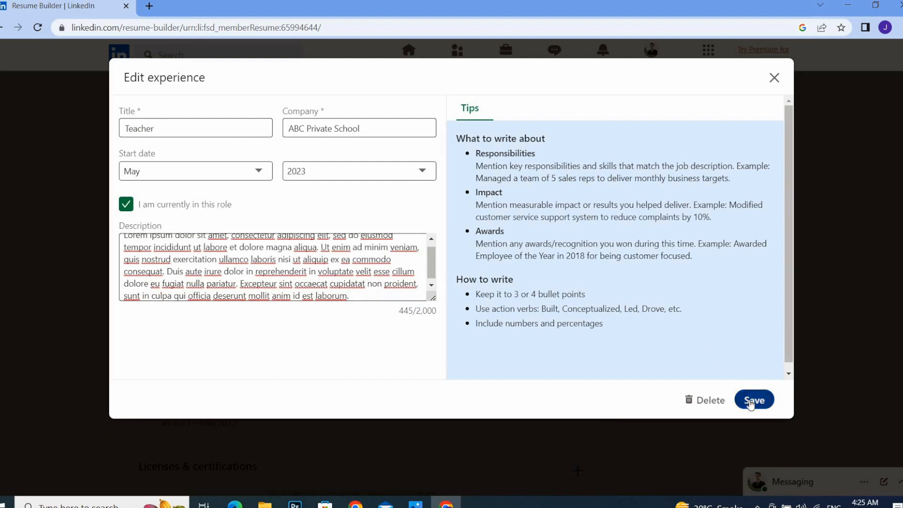
pyautogui.click(740, 399)
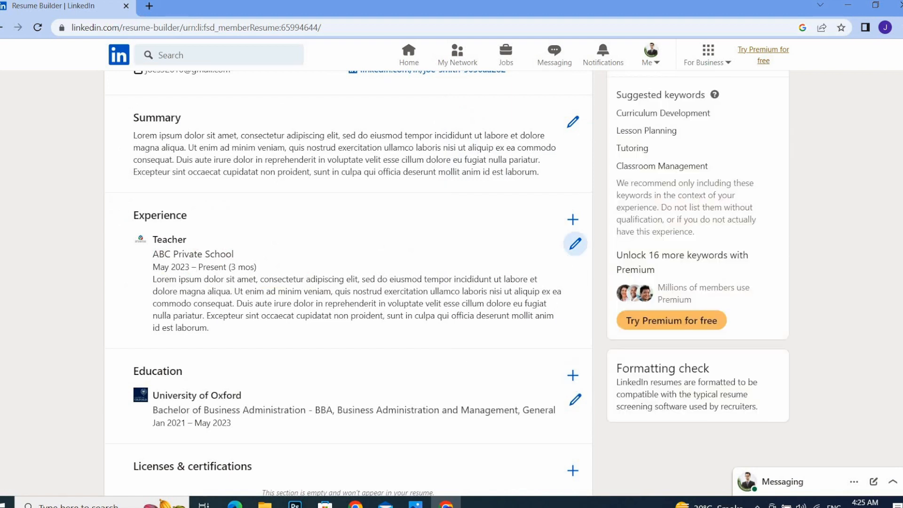
# - View the blank entry forms for Licenses & certifications and Honors & awards, closing each without adding anything
pyautogui.scroll(-5, 348, 282)
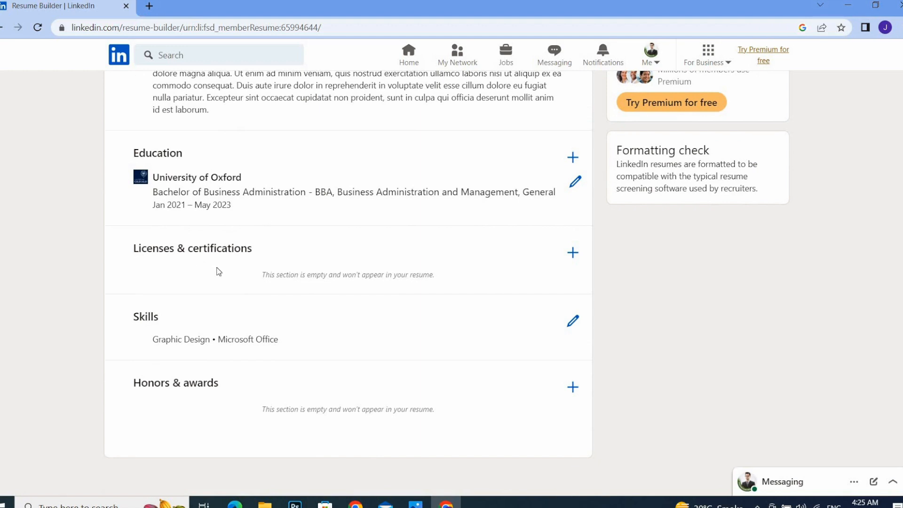
pyautogui.click(573, 253)
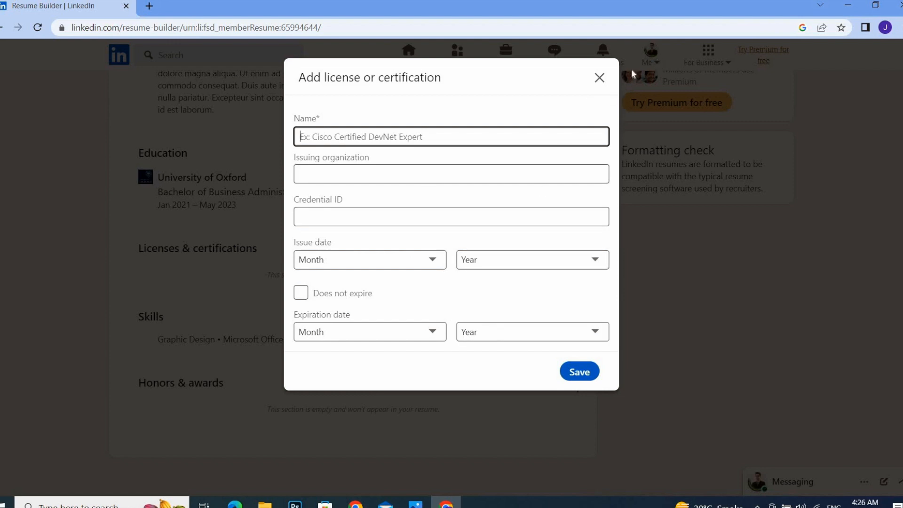
pyautogui.click(600, 78)
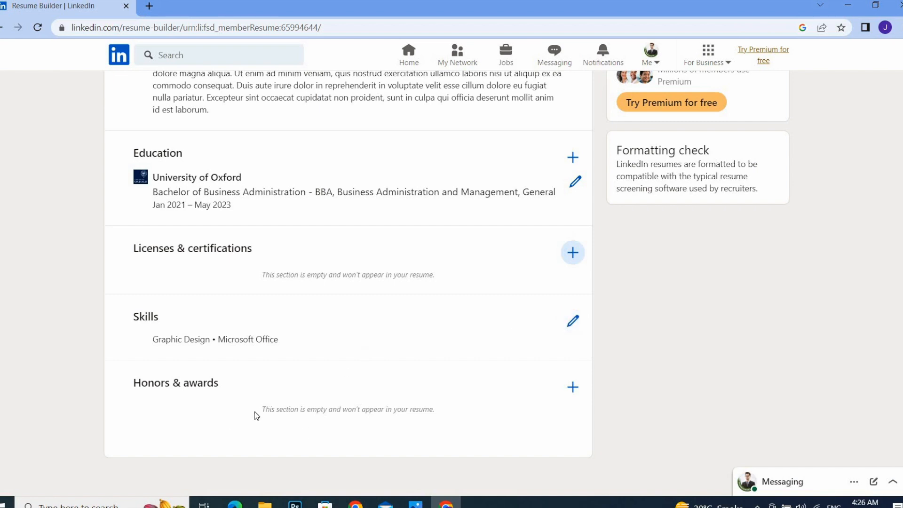
pyautogui.click(570, 392)
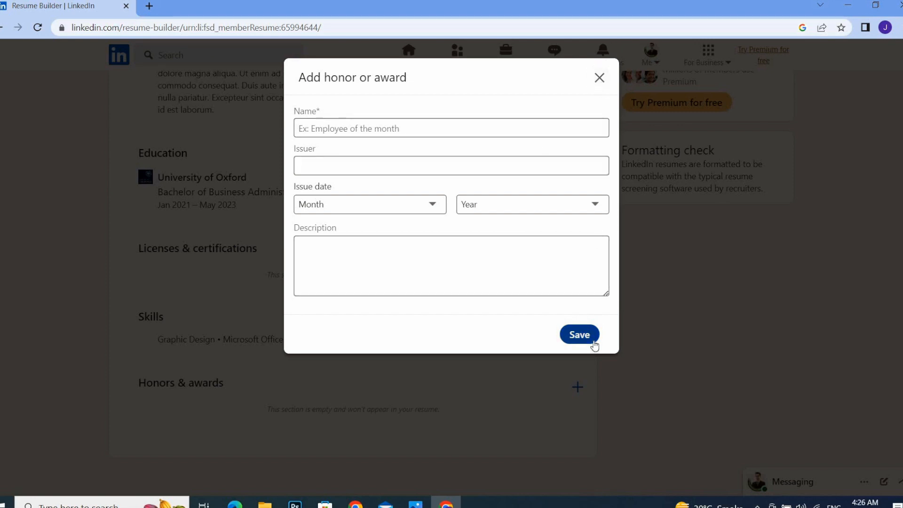
pyautogui.click(599, 78)
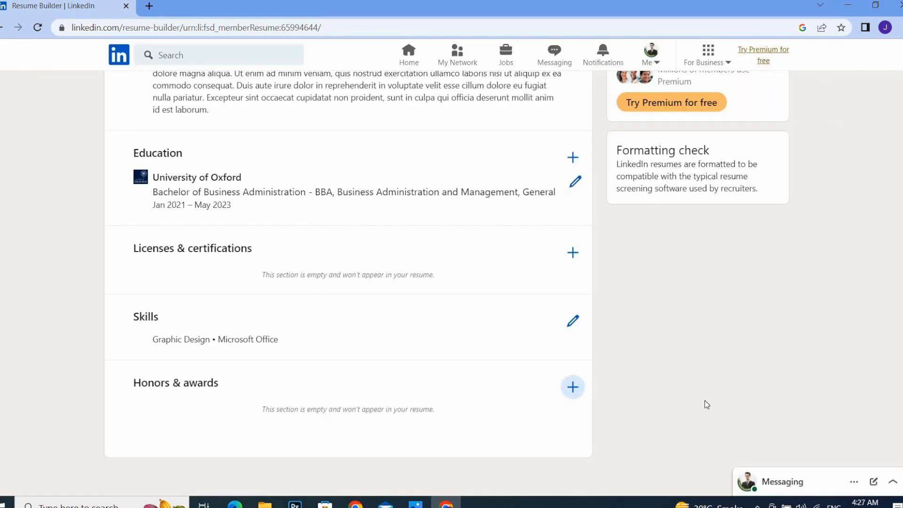
# - Preview the finished resume, view it in full screen, and return to the normal preview
pyautogui.scroll(1, 452, 283)
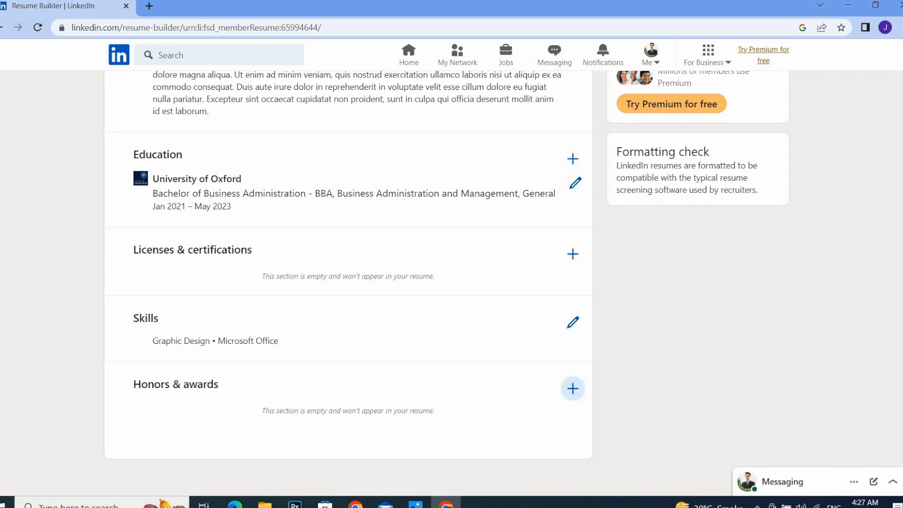
pyautogui.scroll(15, 452, 283)
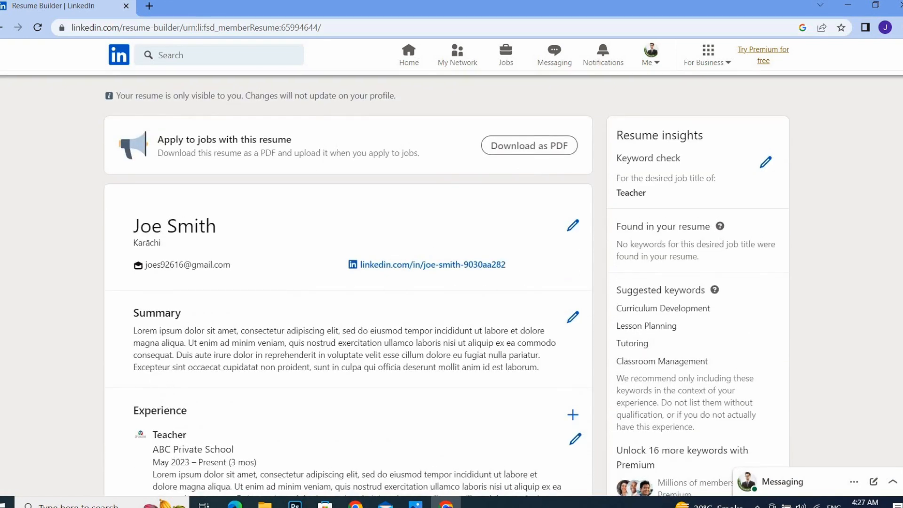
pyautogui.scroll(2, 607, 209)
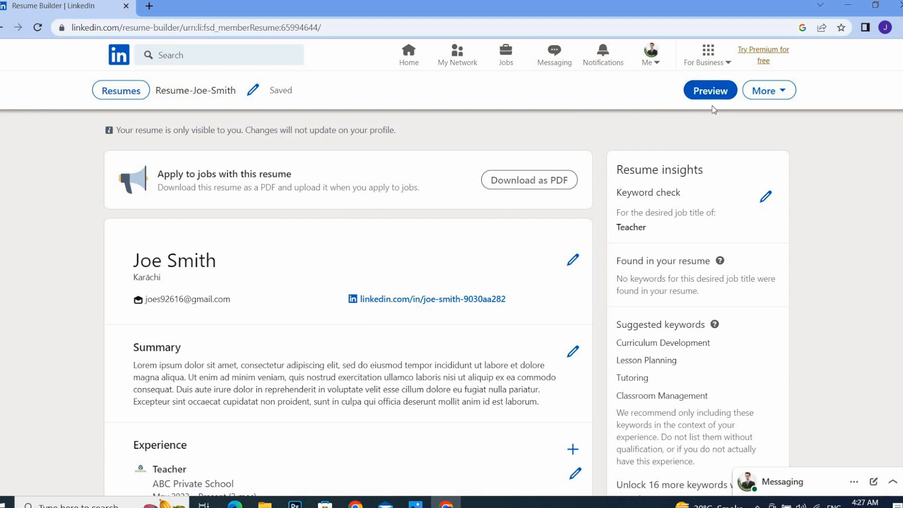
pyautogui.click(715, 90)
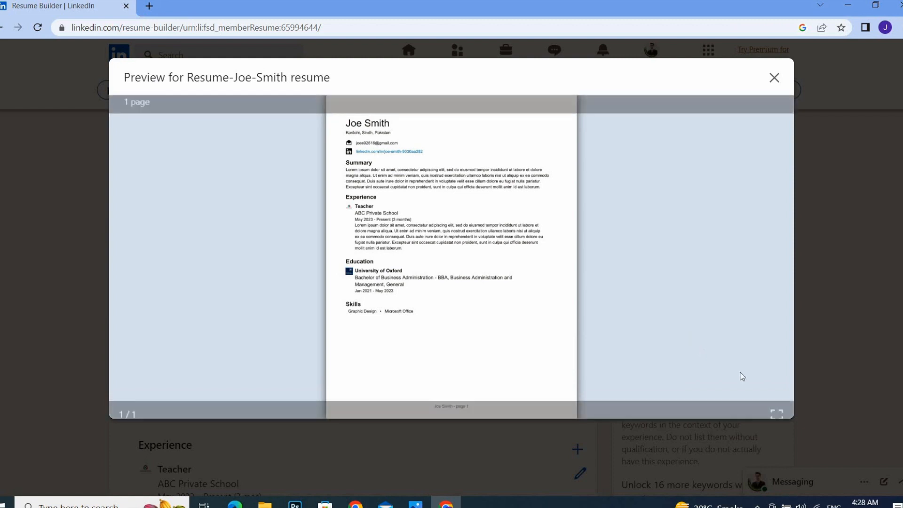
pyautogui.click(777, 408)
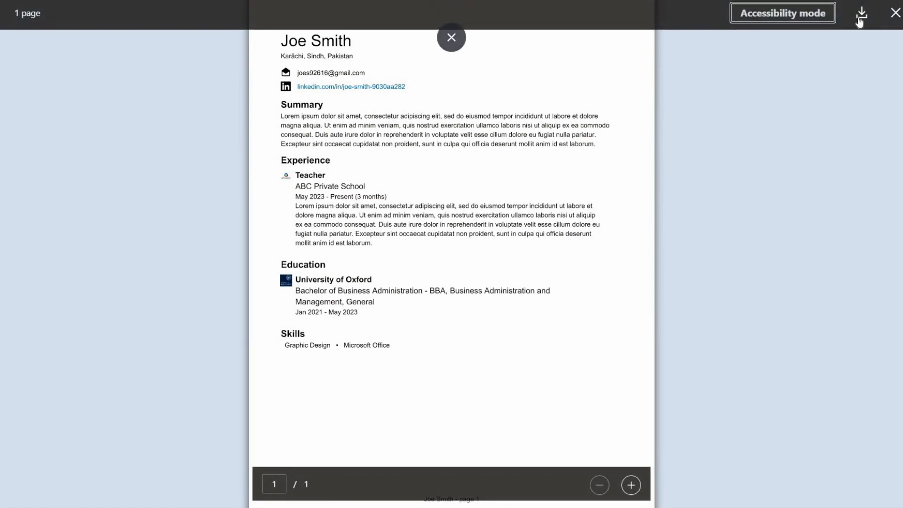
pyautogui.click(896, 14)
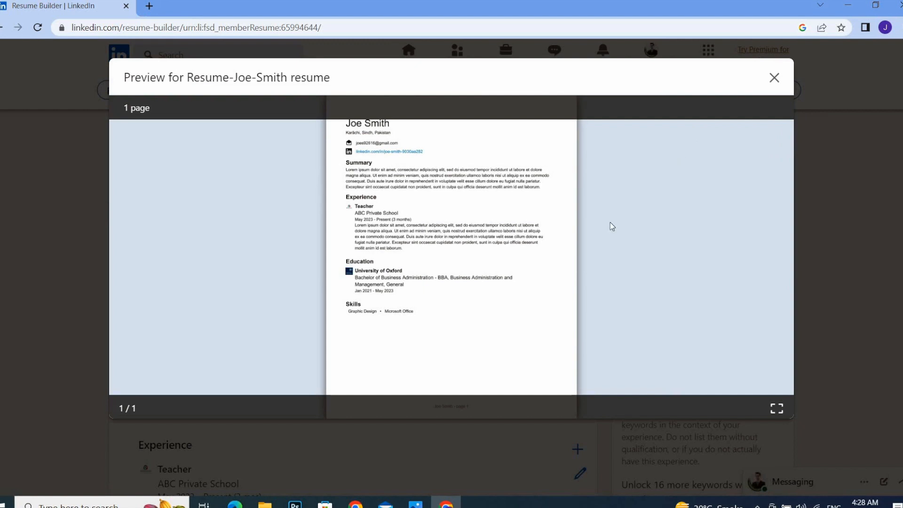